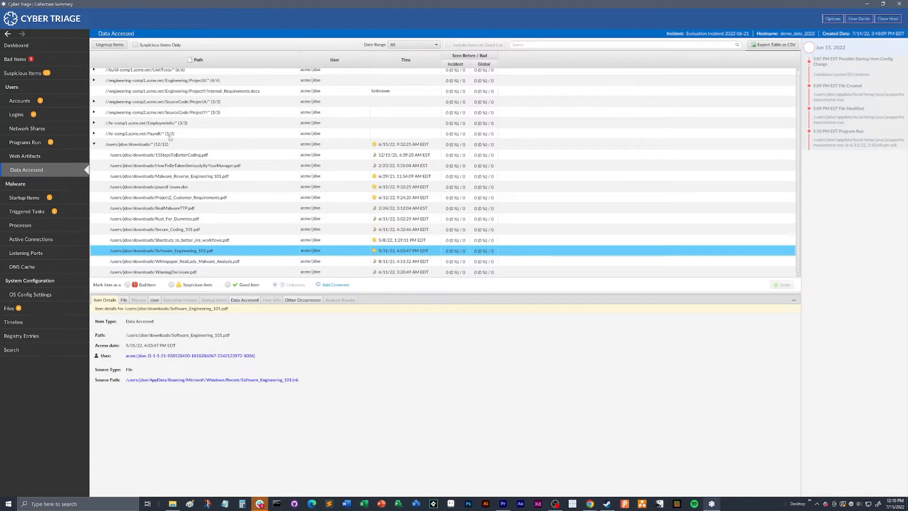
Step: Examine the accessed file 15StepsToBetterCoding.pdf in the downloads group and the details of its related user account
{"action": "scroll", "coordinate": [170, 137], "scroll_direction": "up", "scroll_amount": 1}
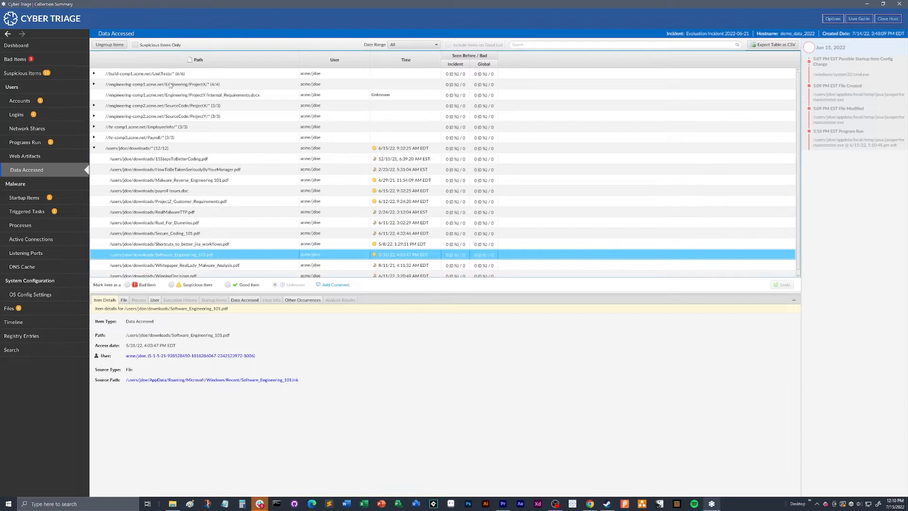
{"action": "left_click", "coordinate": [152, 160]}
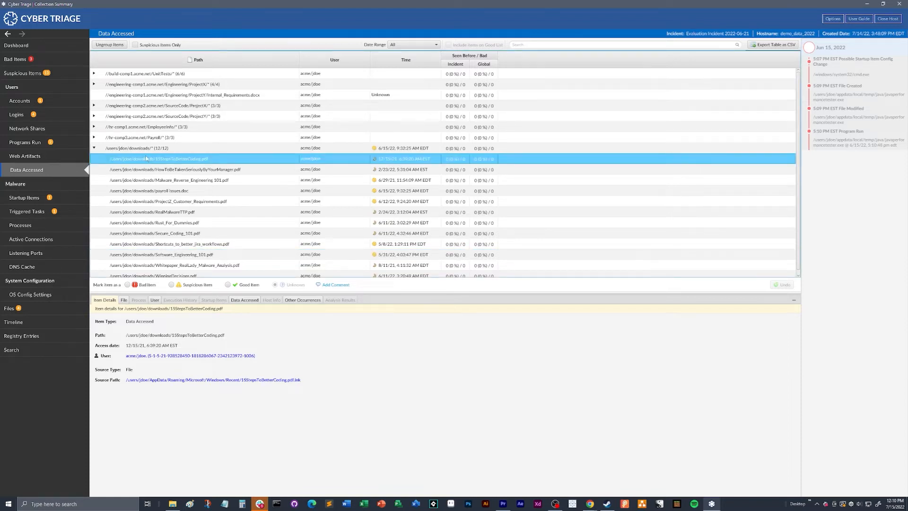
{"action": "left_click", "coordinate": [149, 149]}
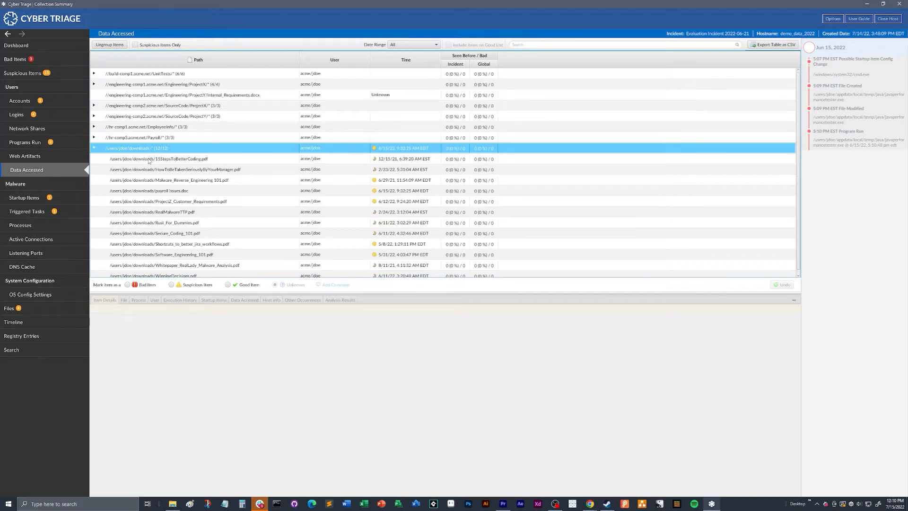
{"action": "left_click", "coordinate": [149, 164]}
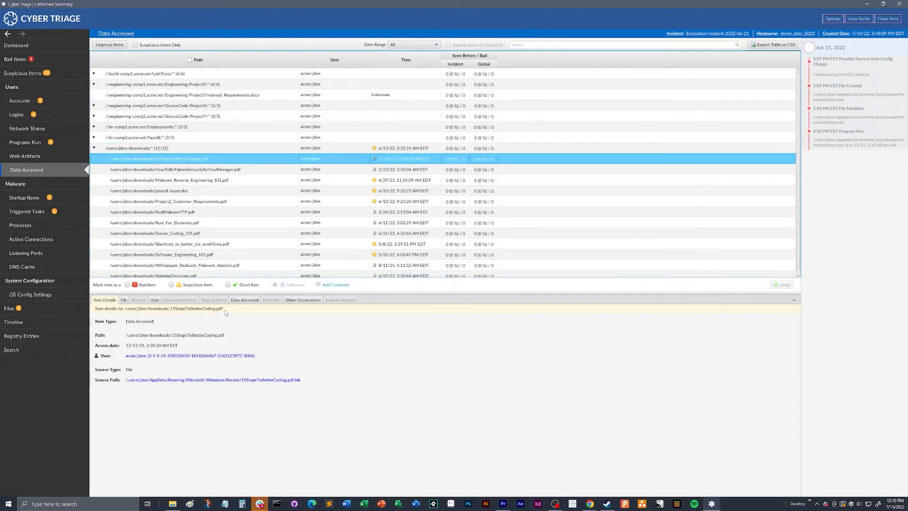
{"action": "left_click", "coordinate": [155, 300]}
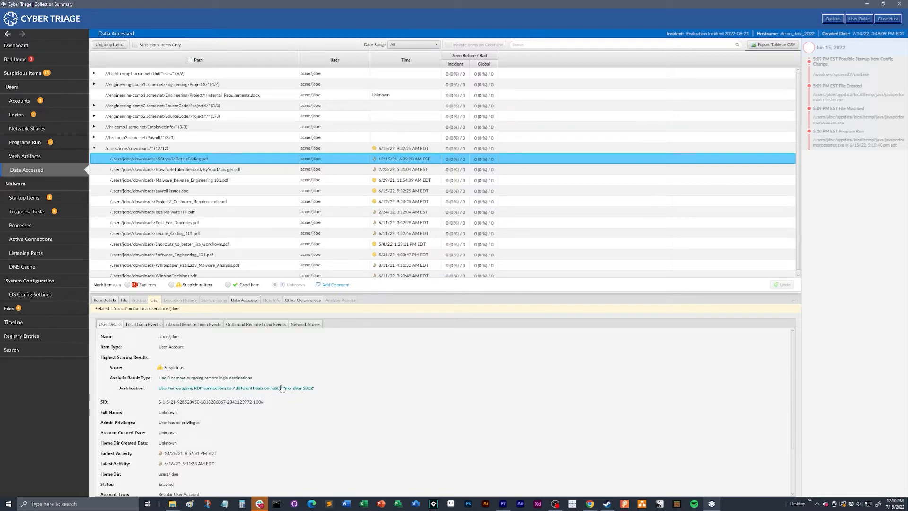
Step: Check the related user account of the accessed payroll document in downloads and inspect the item details of Secure_Coding_101.pdf
{"action": "left_click", "coordinate": [160, 192]}
{"action": "left_click", "coordinate": [156, 300]}
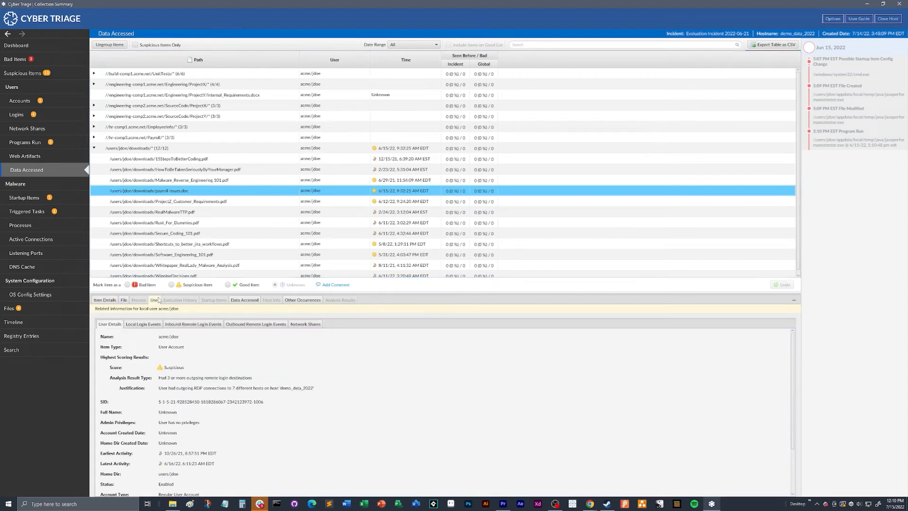
{"action": "left_click", "coordinate": [159, 213]}
{"action": "left_click", "coordinate": [166, 232]}
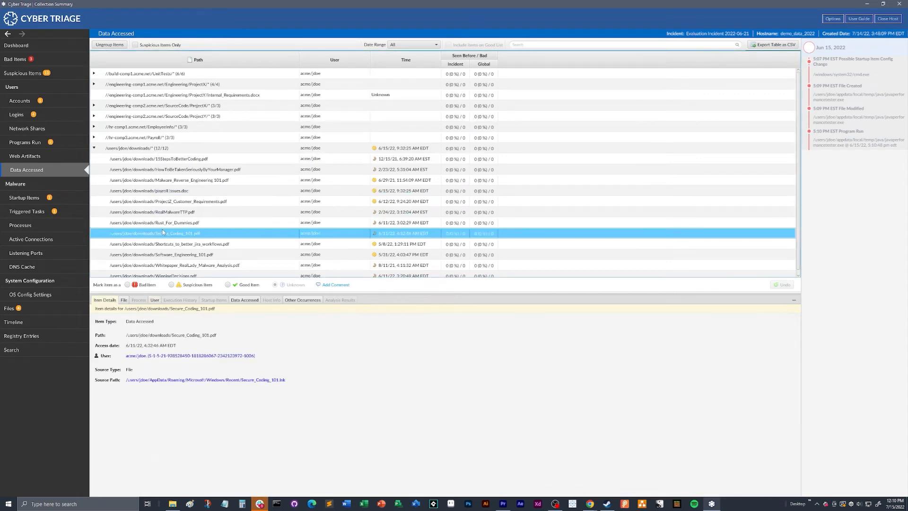
Step: Collapse the downloads group and examine the user details for Employee_PII.xls in the hr-comp1 EmployeeInfo group
{"action": "scroll", "coordinate": [123, 199], "scroll_direction": "up", "scroll_amount": 1}
{"action": "left_click", "coordinate": [94, 149]}
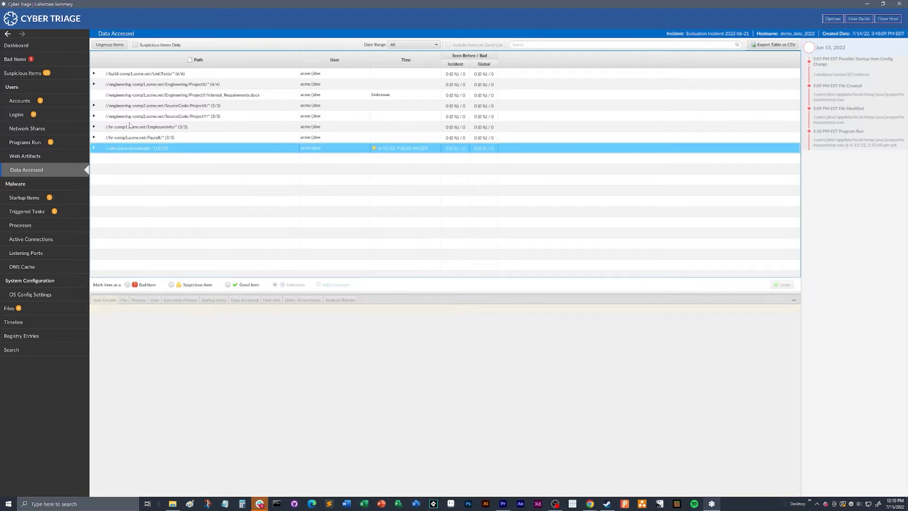
{"action": "left_click", "coordinate": [94, 126]}
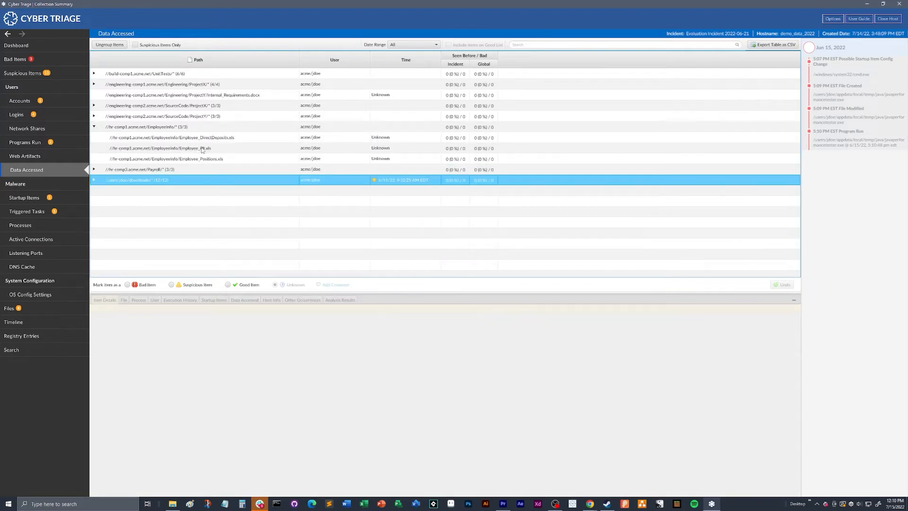
{"action": "left_click", "coordinate": [176, 149]}
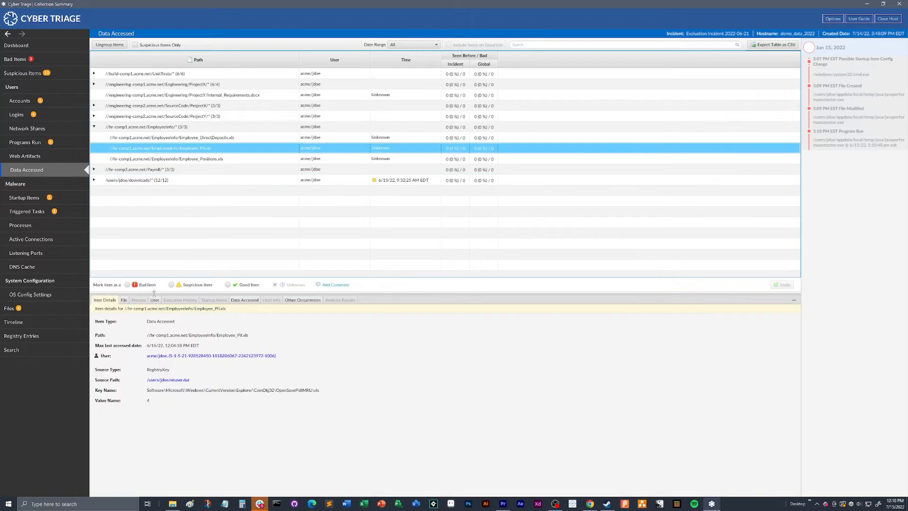
{"action": "left_click", "coordinate": [154, 300]}
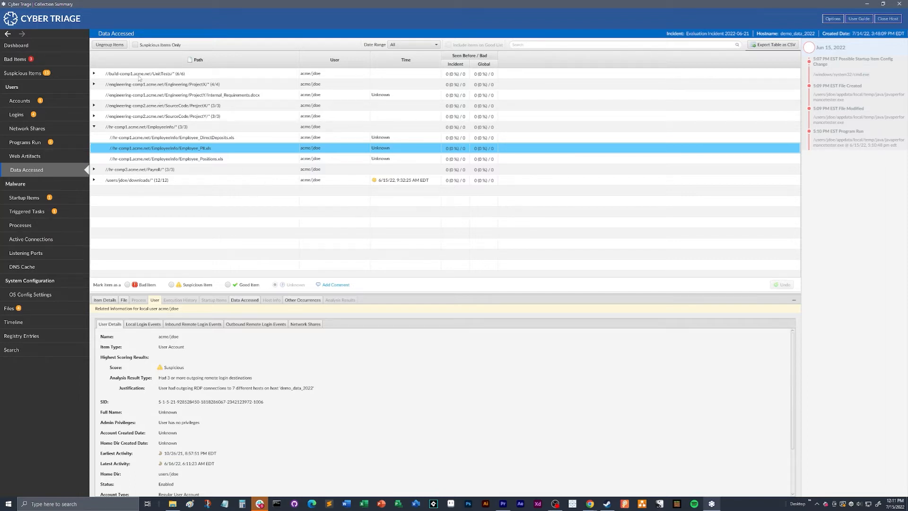
{"action": "scroll", "coordinate": [264, 355], "scroll_direction": "down", "scroll_amount": 3}
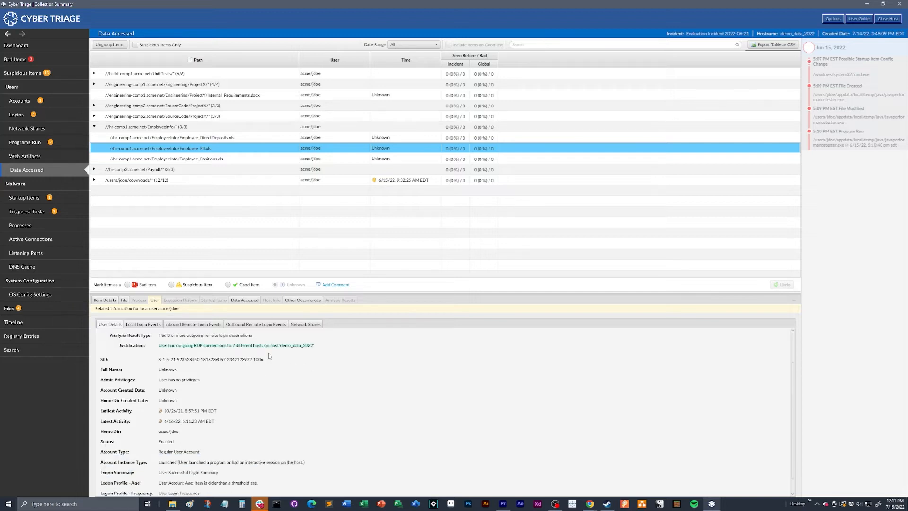
{"action": "scroll", "coordinate": [267, 376], "scroll_direction": "up", "scroll_amount": 3}
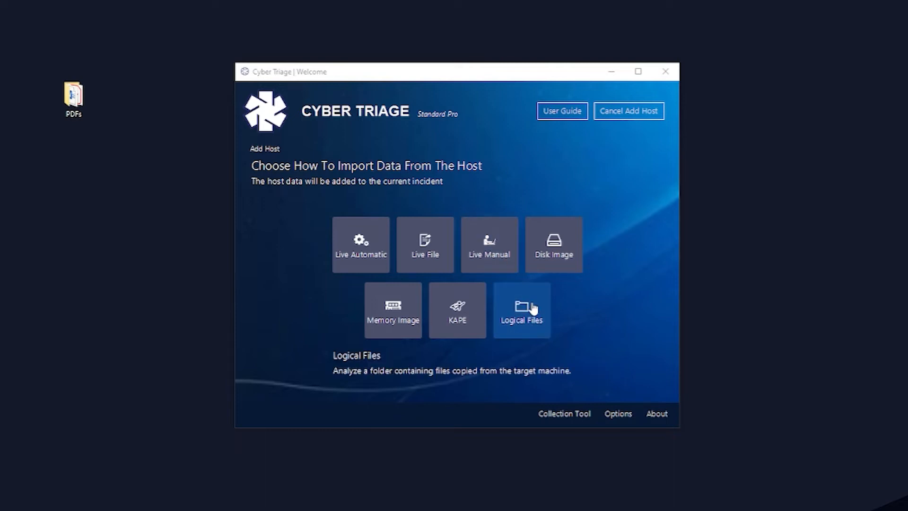
Step: Choose the Logical Files import for the new host and enter Logical Files as its host name
{"action": "left_click", "coordinate": [529, 312]}
{"action": "left_click", "coordinate": [355, 191]}
{"action": "type", "text": "Logical Files"}
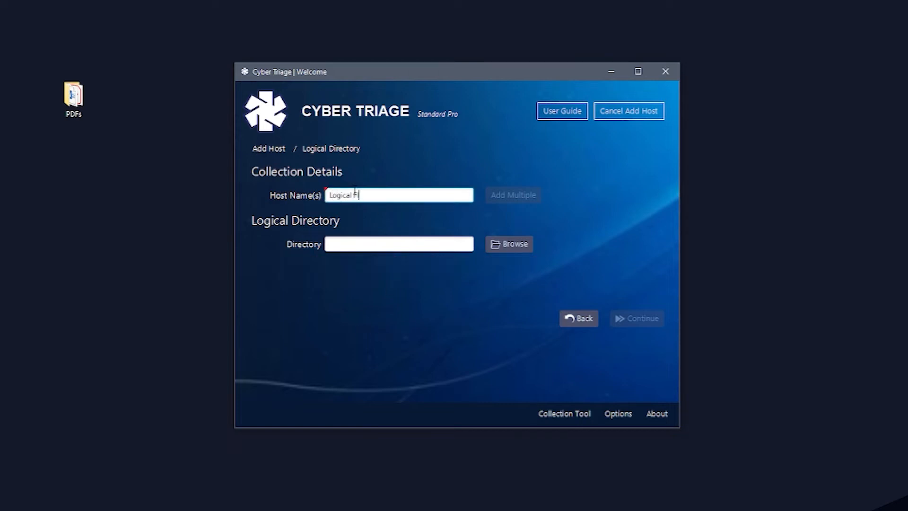
{"action": "key", "text": "BackSpace"}
{"action": "key", "text": "BackSpace"}
{"action": "key", "text": "BackSpace"}
{"action": "key", "text": "BackSpace"}
{"action": "type", "text": "io"}
{"action": "key", "text": "BackSpace"}
{"action": "key", "text": "BackSpace"}
{"action": "type", "text": "iles"}
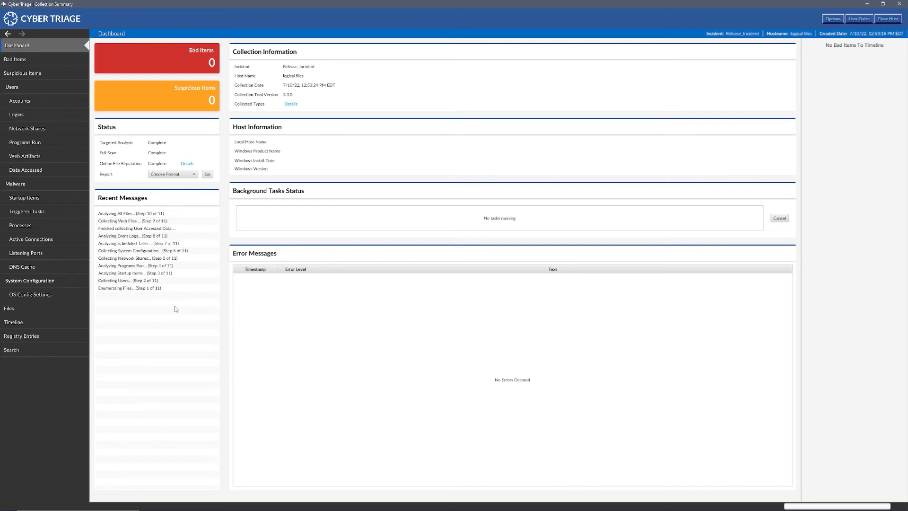
Step: In the logical files host's file list, inspect CompTIA Security+ ce certificate.pdf and check its file and process information
{"action": "left_click", "coordinate": [21, 310]}
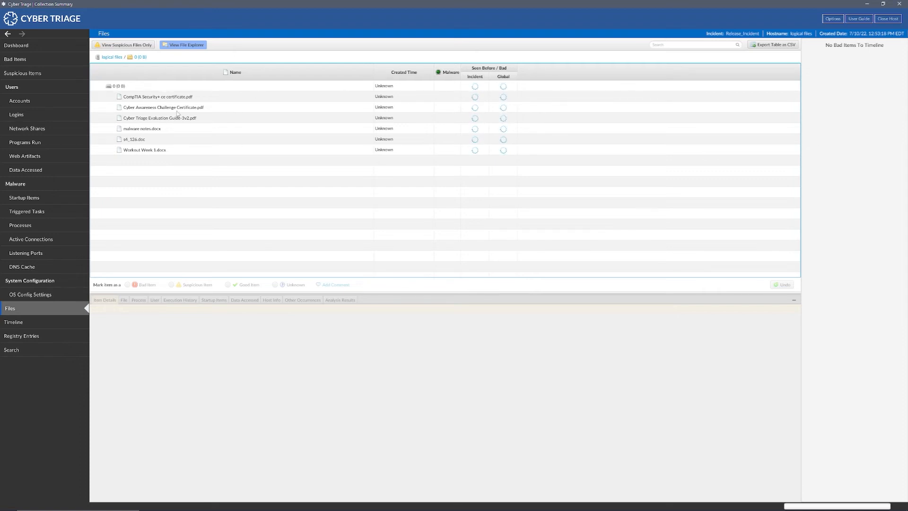
{"action": "left_click", "coordinate": [160, 97]}
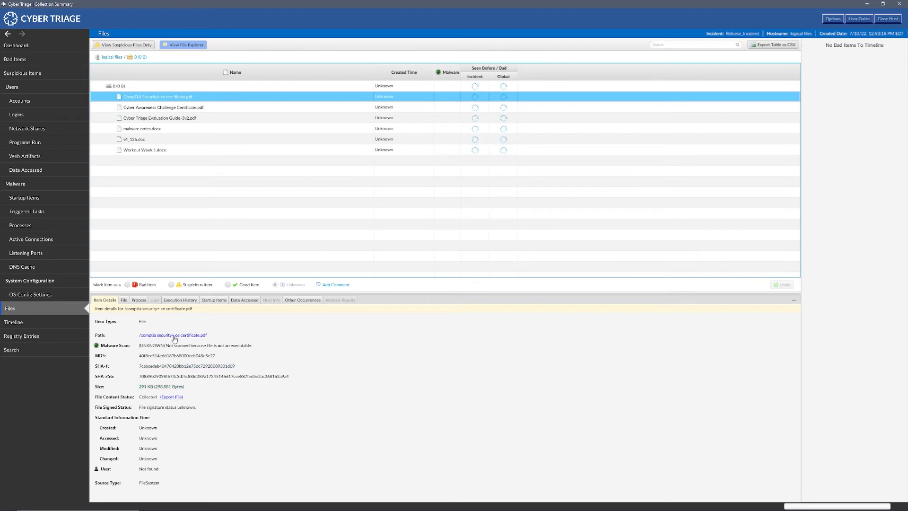
{"action": "left_click", "coordinate": [123, 300]}
{"action": "left_click", "coordinate": [140, 300]}
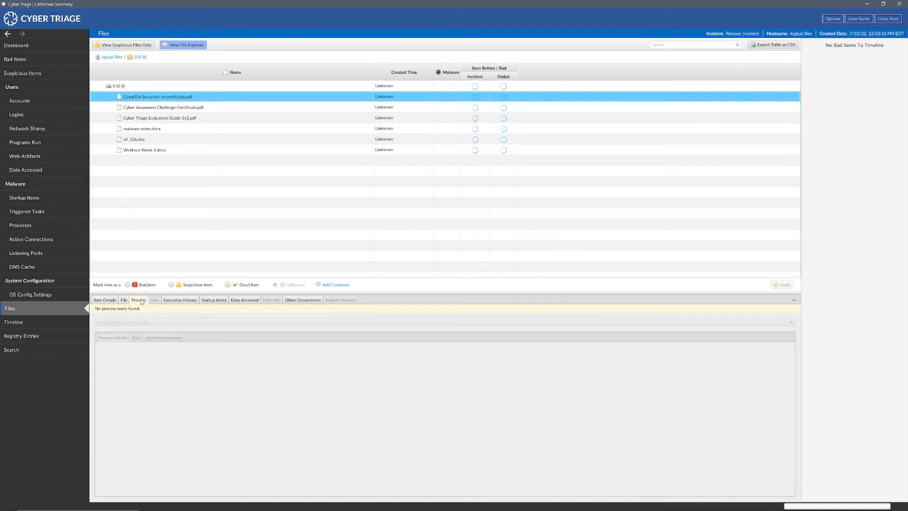
Step: Review the malware scan results, extracted strings and file details of the CompTIA certificate PDF
{"action": "left_click", "coordinate": [124, 301]}
{"action": "left_click", "coordinate": [142, 337]}
{"action": "left_click", "coordinate": [110, 337]}
{"action": "left_click", "coordinate": [195, 337]}
{"action": "scroll", "coordinate": [160, 407], "scroll_direction": "down", "scroll_amount": 1}
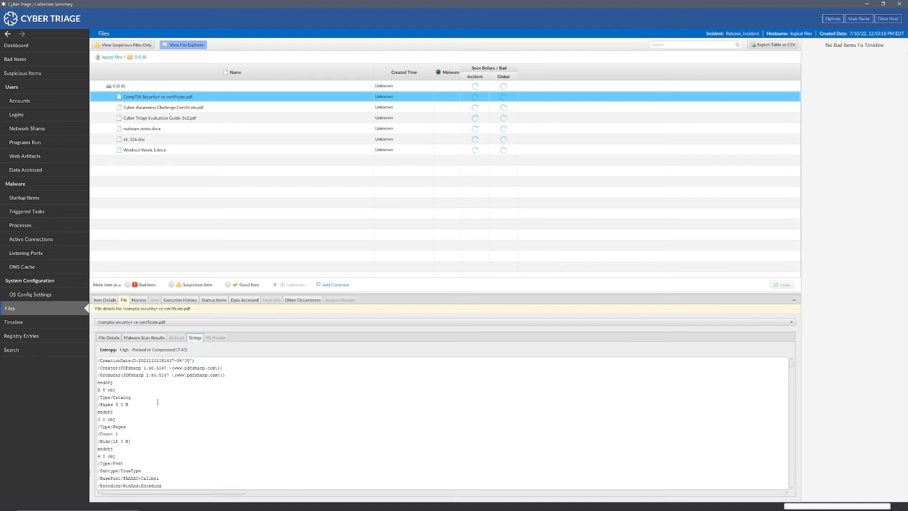
{"action": "left_click", "coordinate": [110, 337]}
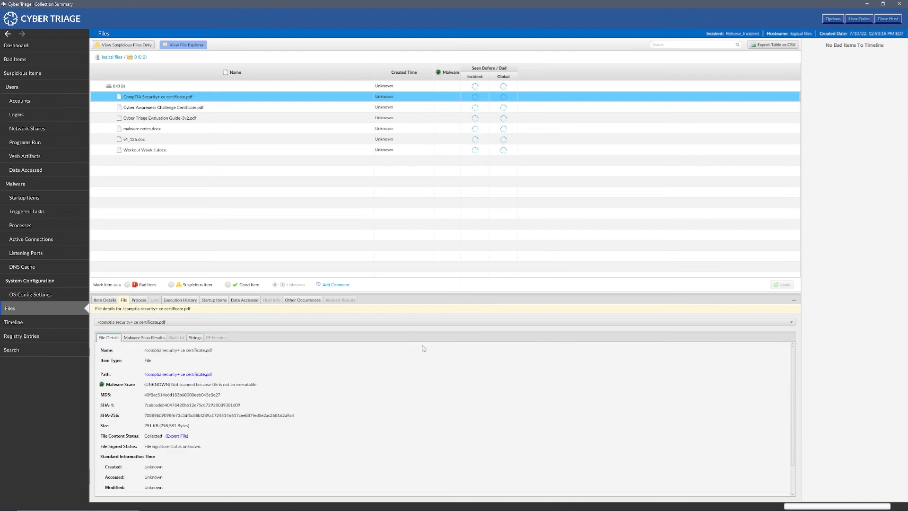